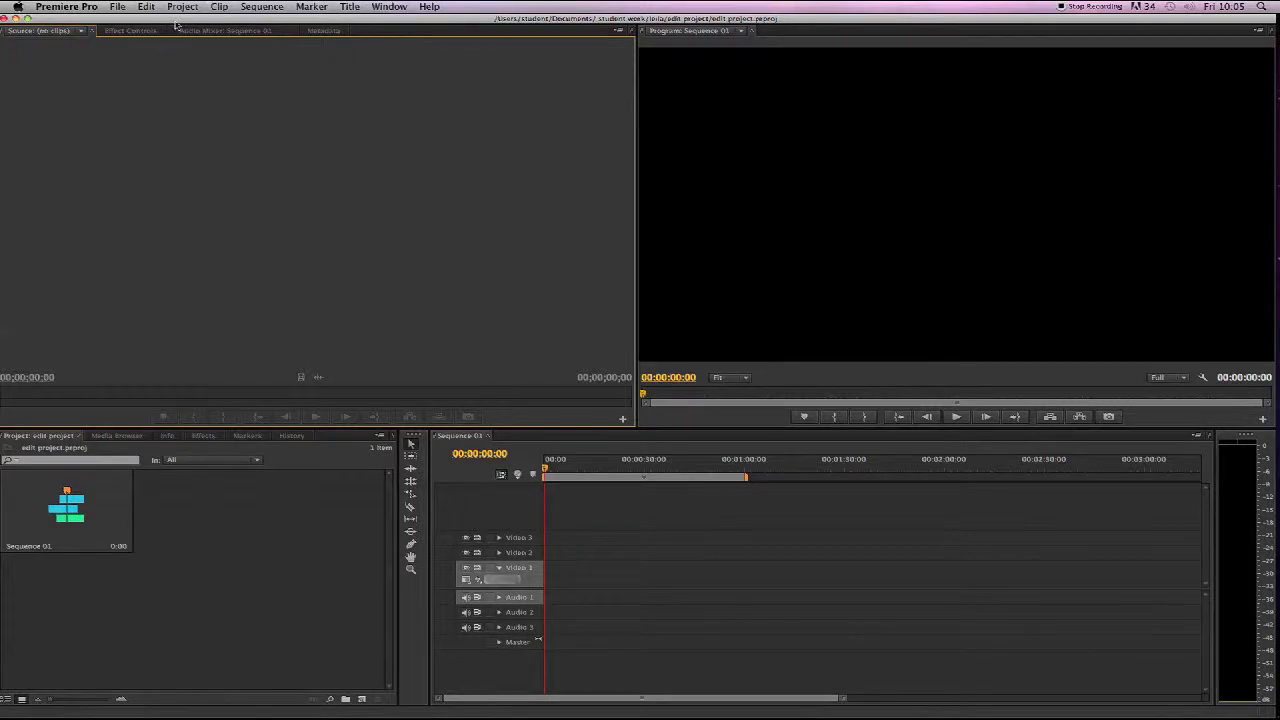
Capture about 15 seconds of audio and video from presentation tape 1 and save the clip as intro 01.mov
click(120, 8)
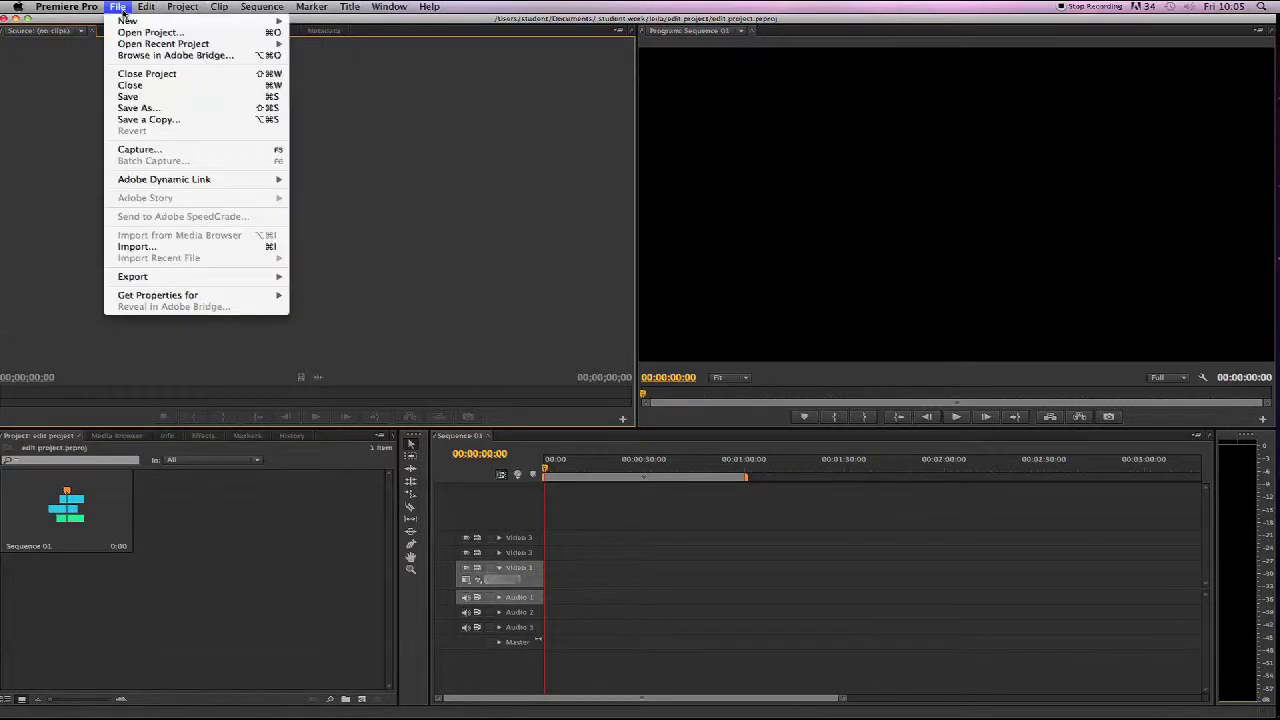
click(163, 149)
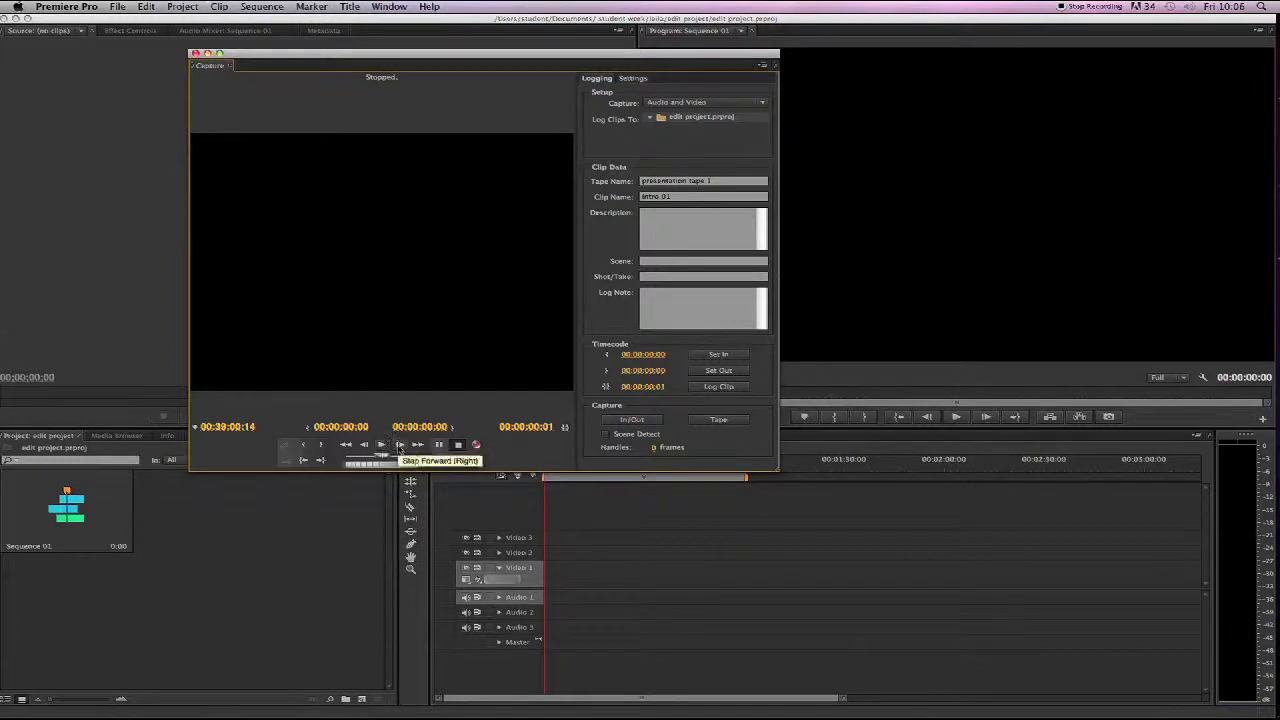
click(713, 422)
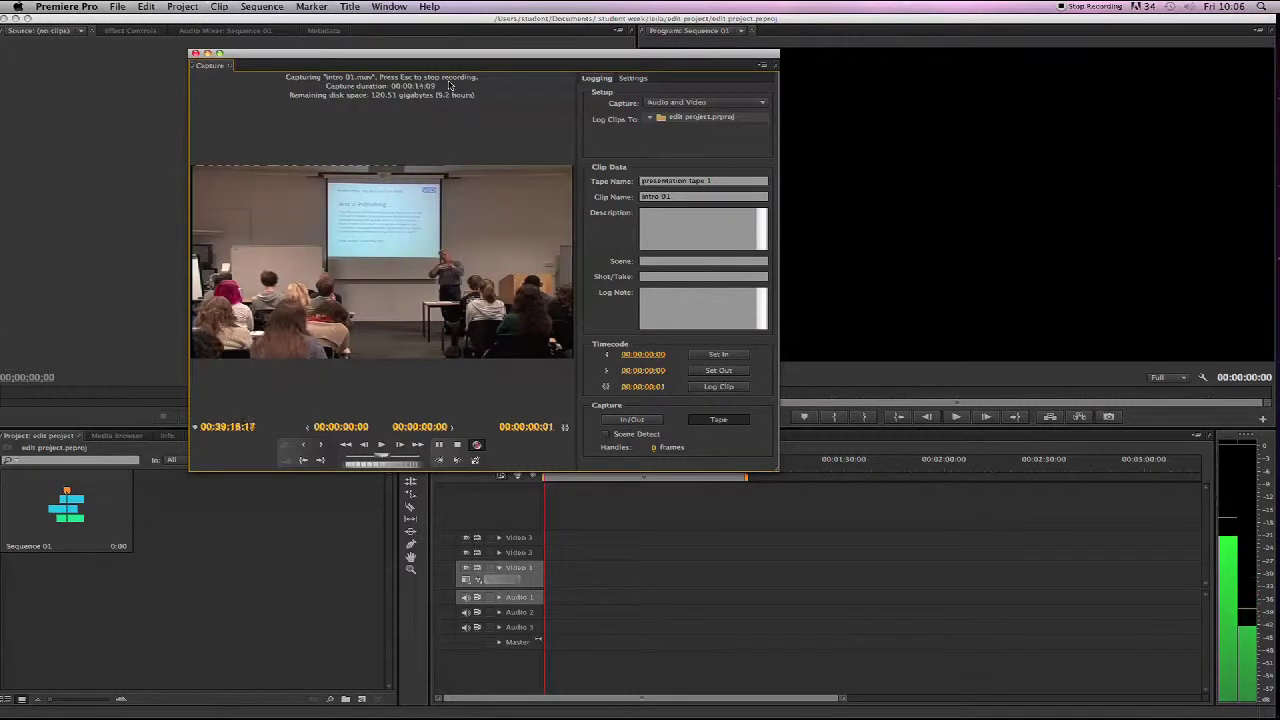
key(Escape)
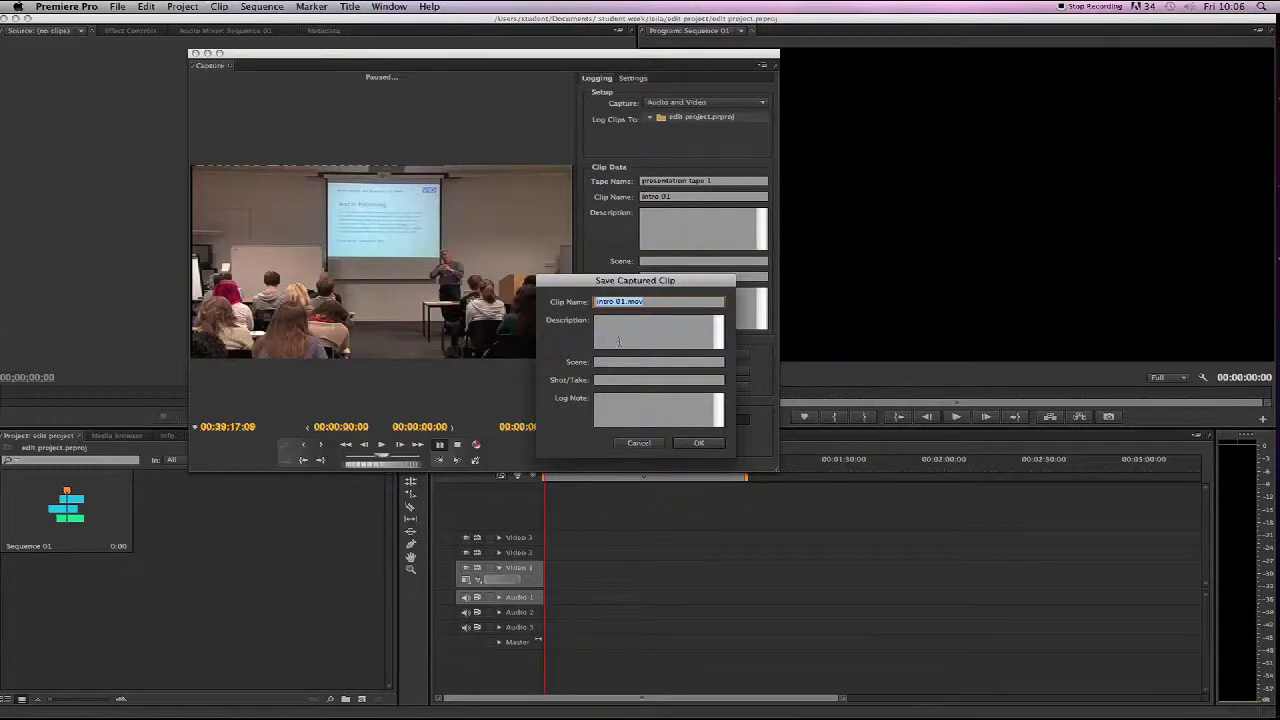
click(704, 442)
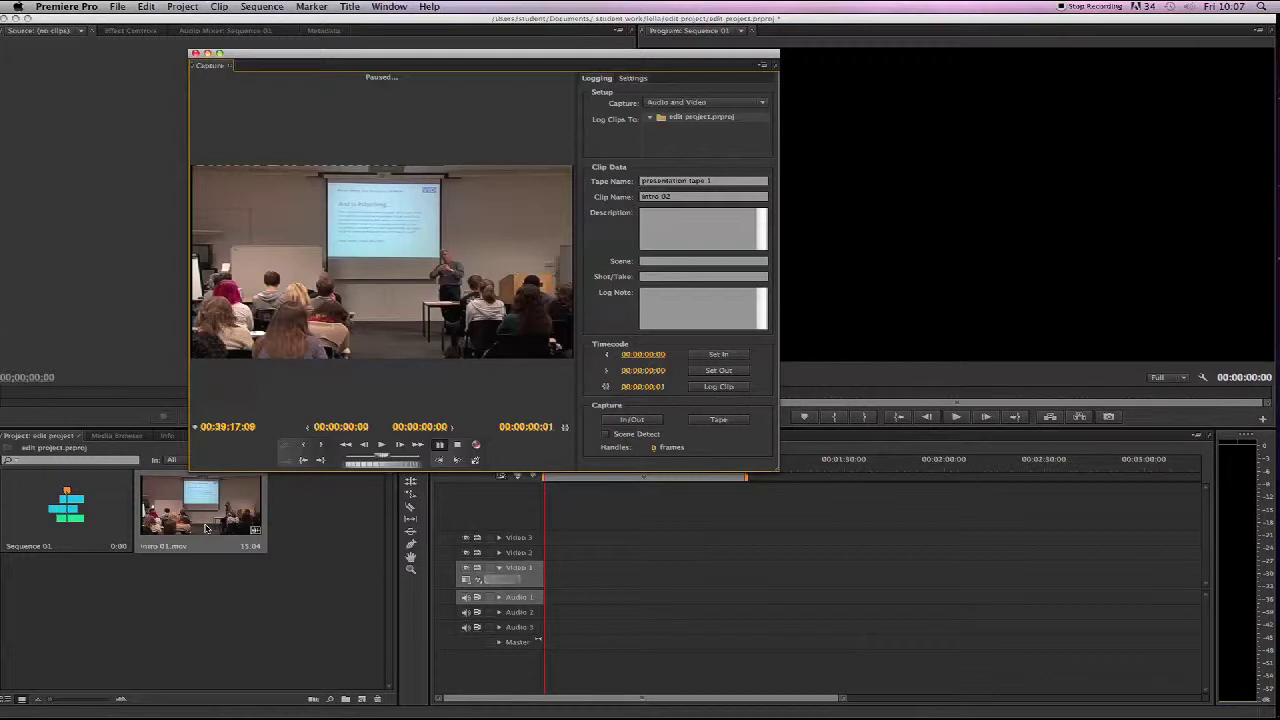
Advance the tape and mark a capture range with in point 00:39:49:00 and out point 00:40:16:13
click(401, 447)
click(416, 447)
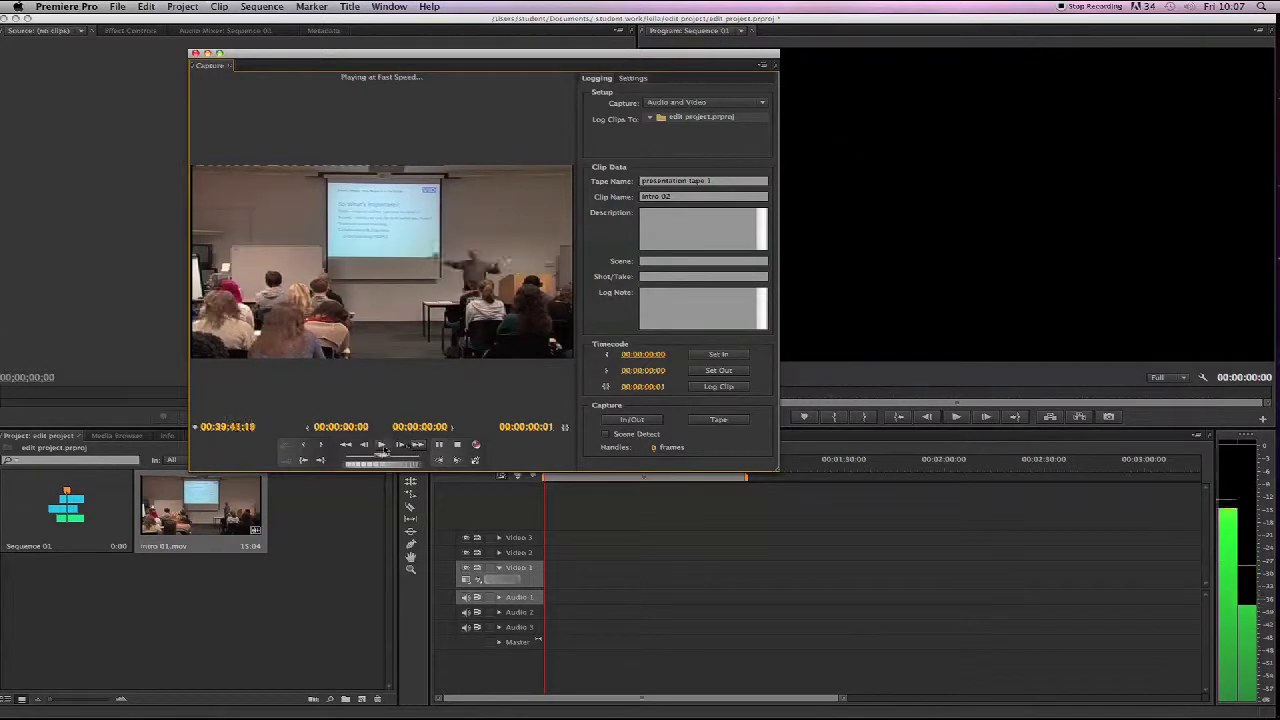
click(382, 446)
click(438, 446)
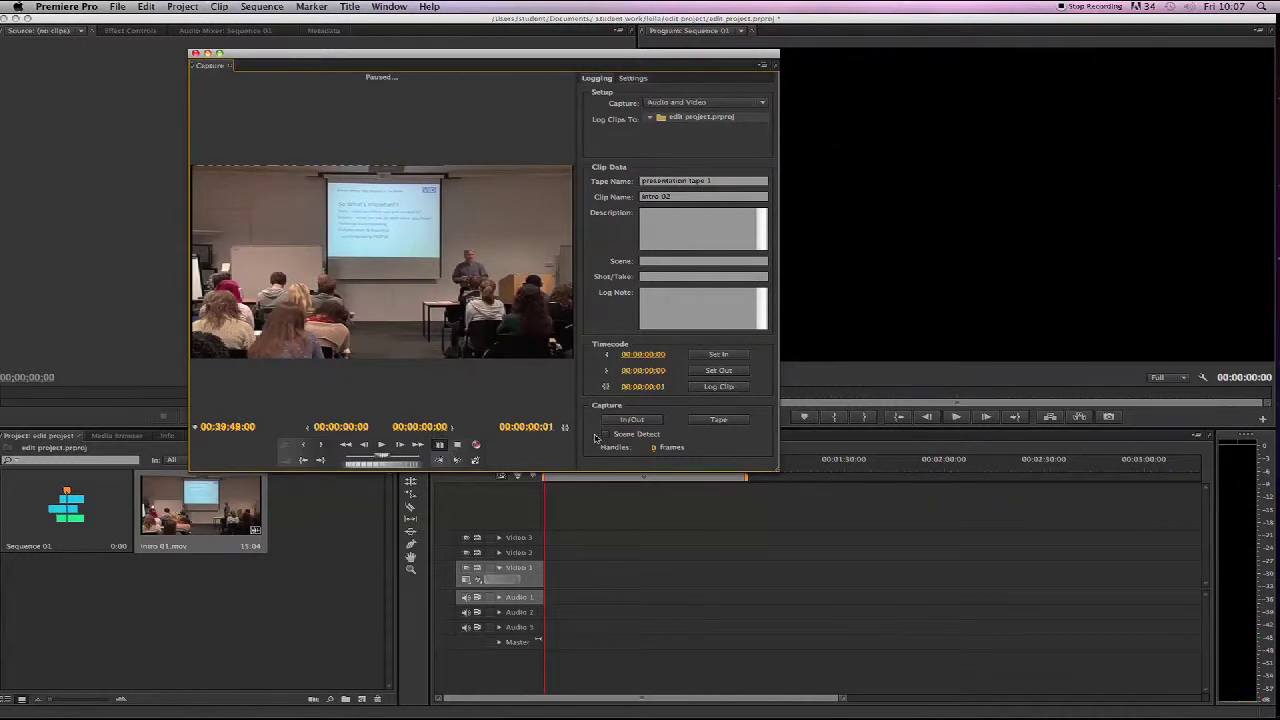
click(305, 446)
click(387, 447)
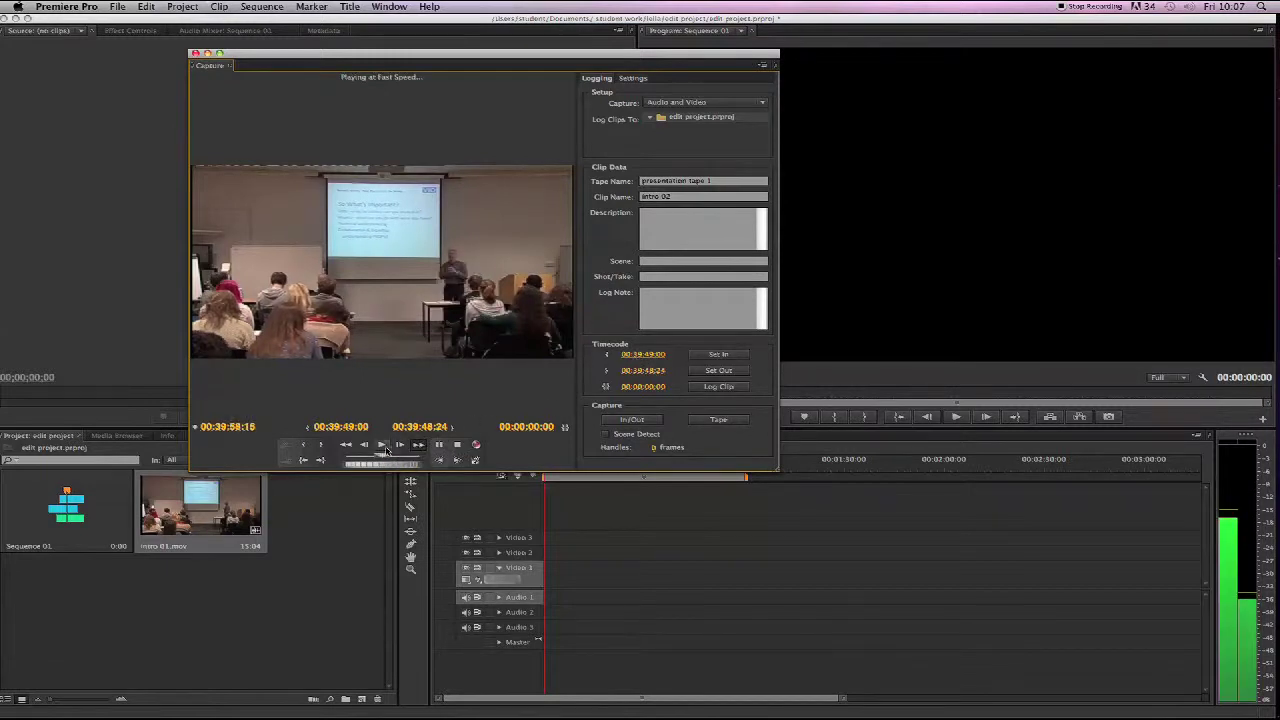
click(457, 446)
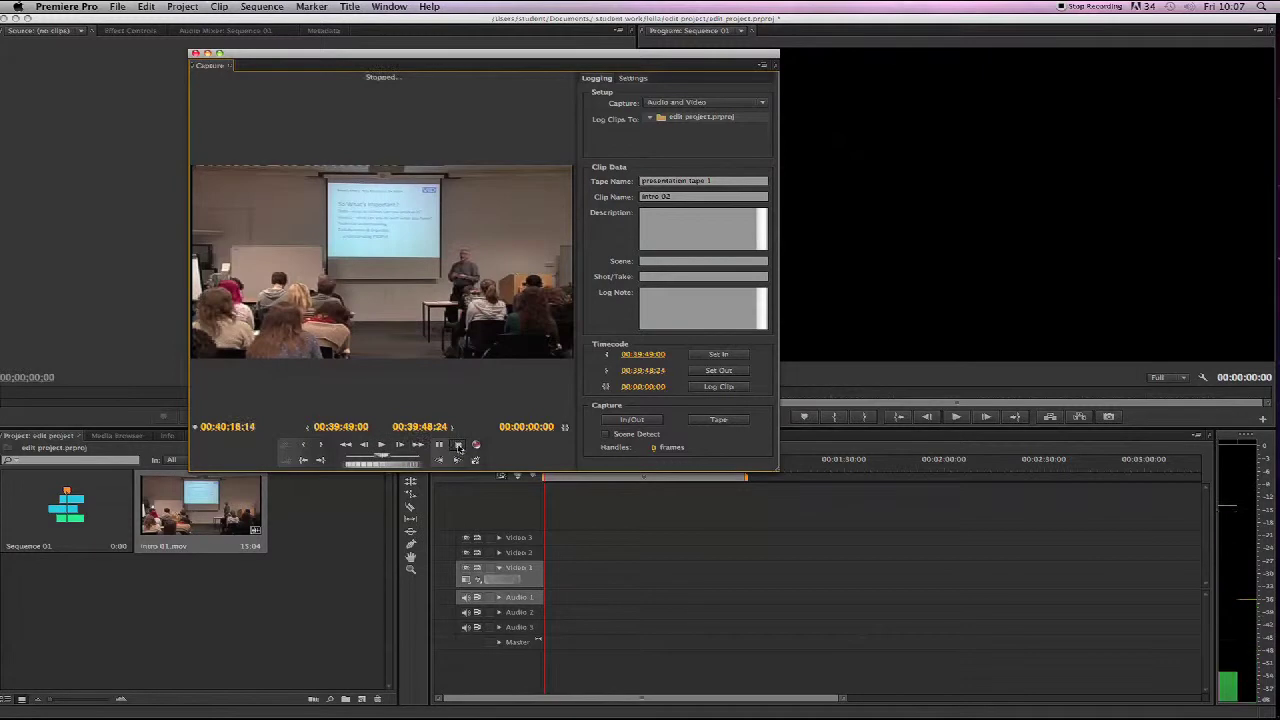
click(321, 446)
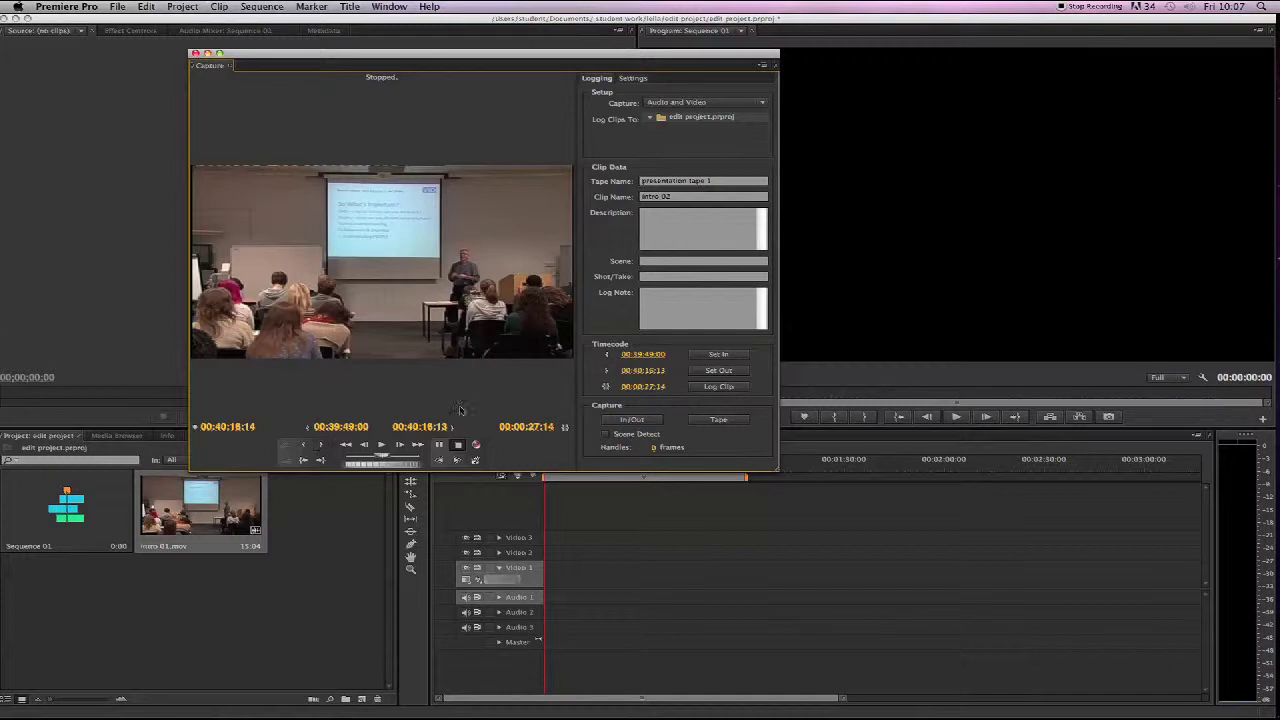
Capture the marked in-to-out range from the tape and save it as intro 02.mov
click(642, 422)
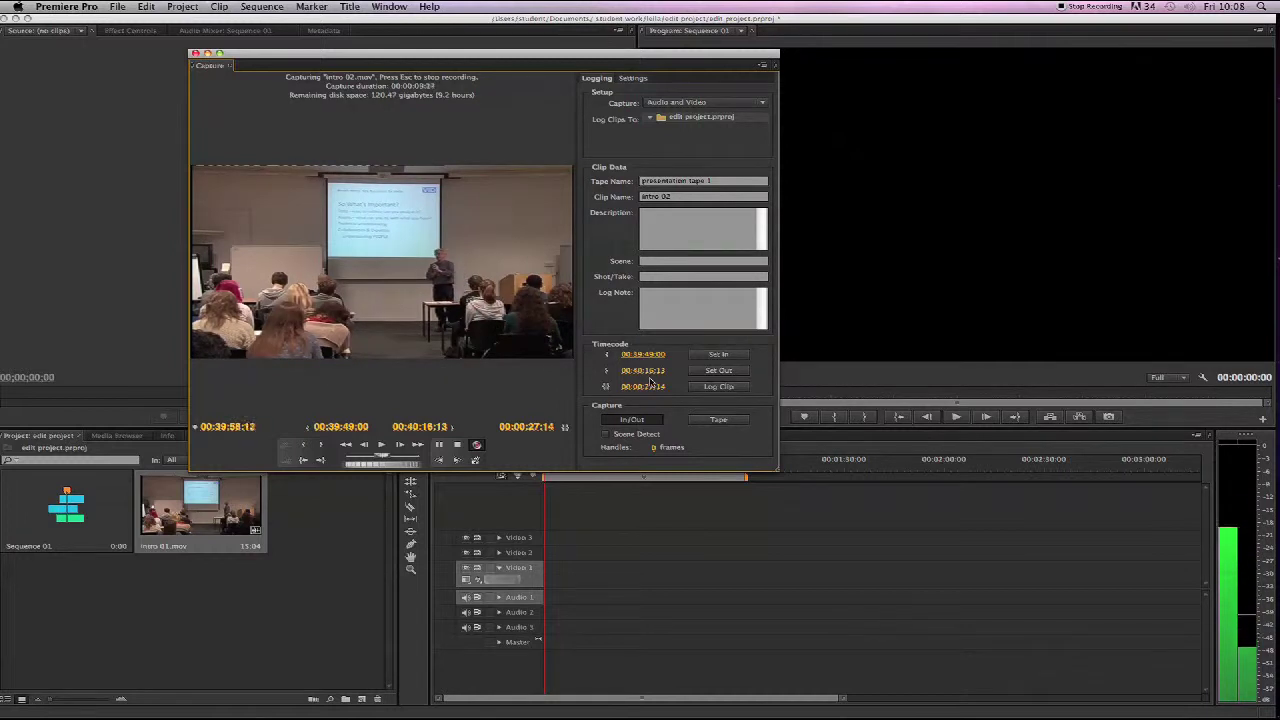
click(646, 222)
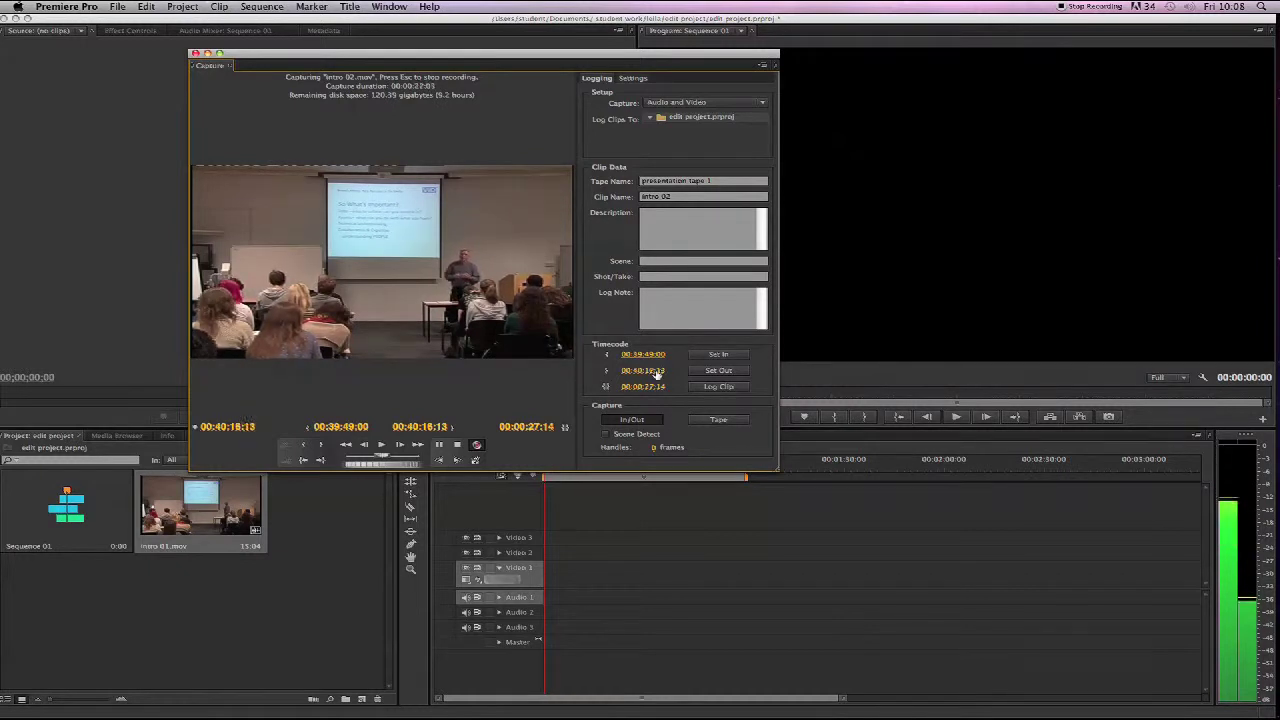
key(Escape)
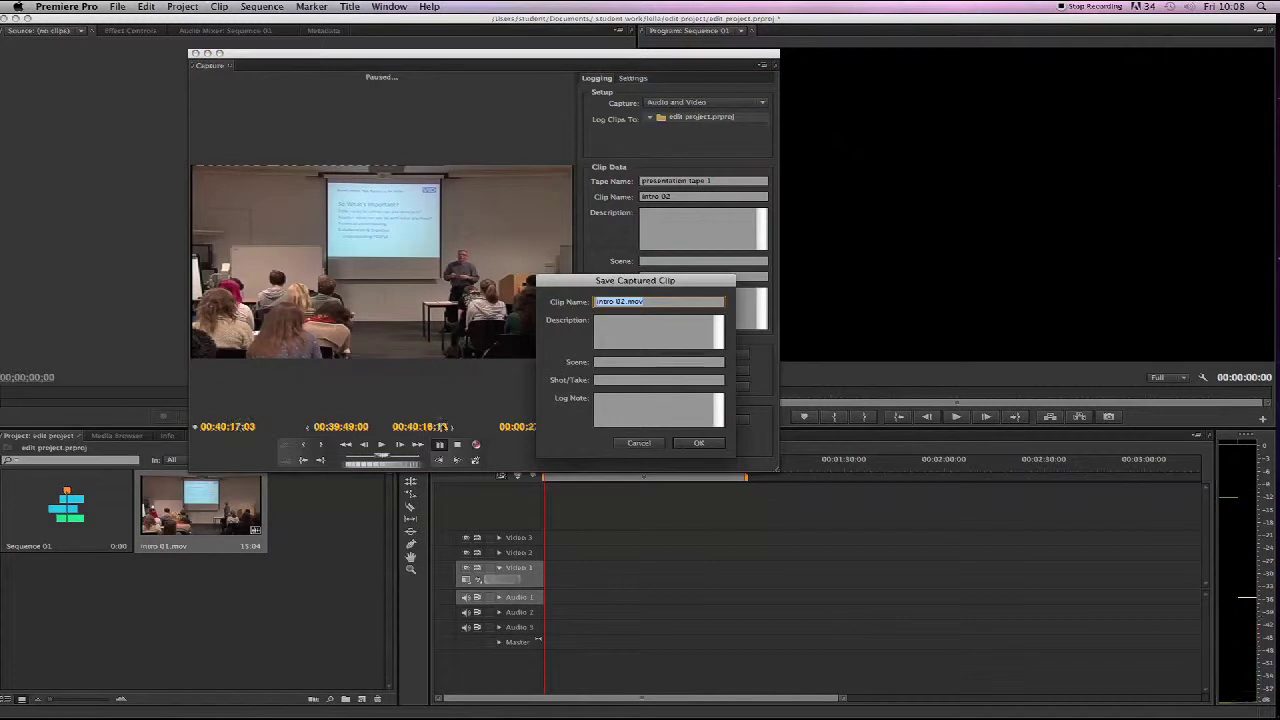
click(699, 443)
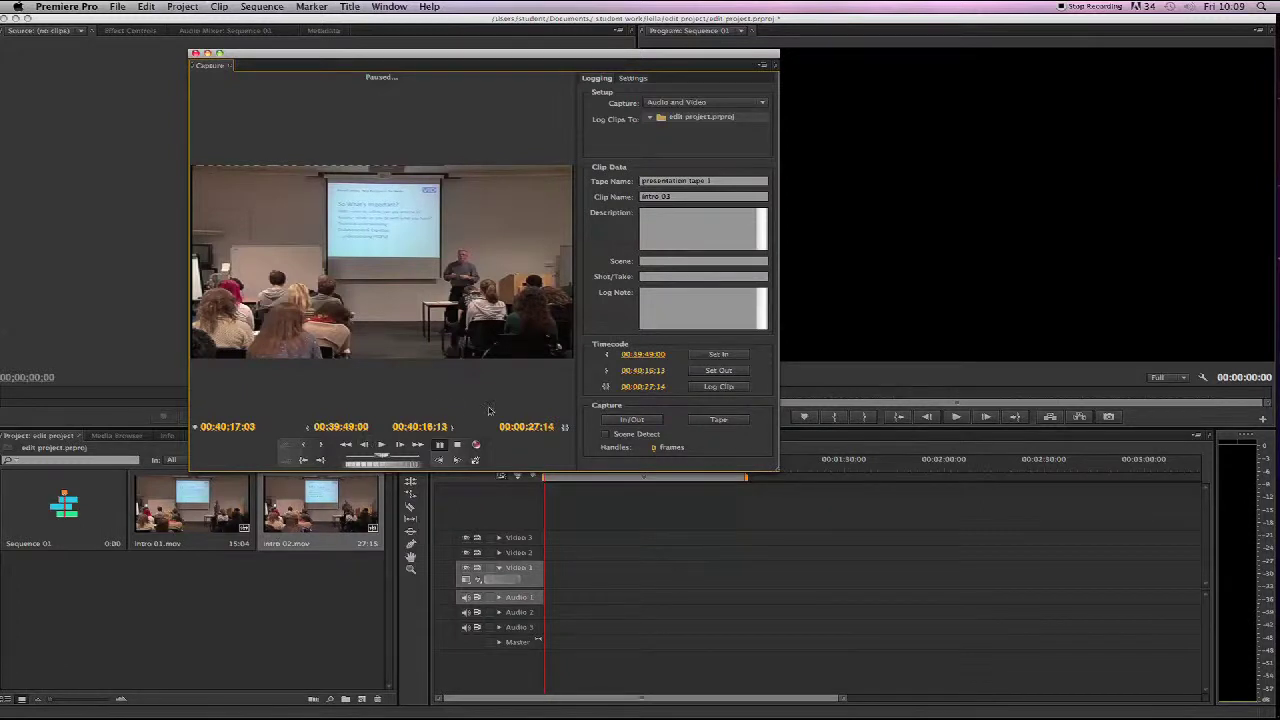
Play on along the tape and mark a range with in point 00:40:17:03 and out point 00:40:20:15
click(303, 445)
click(321, 445)
click(381, 445)
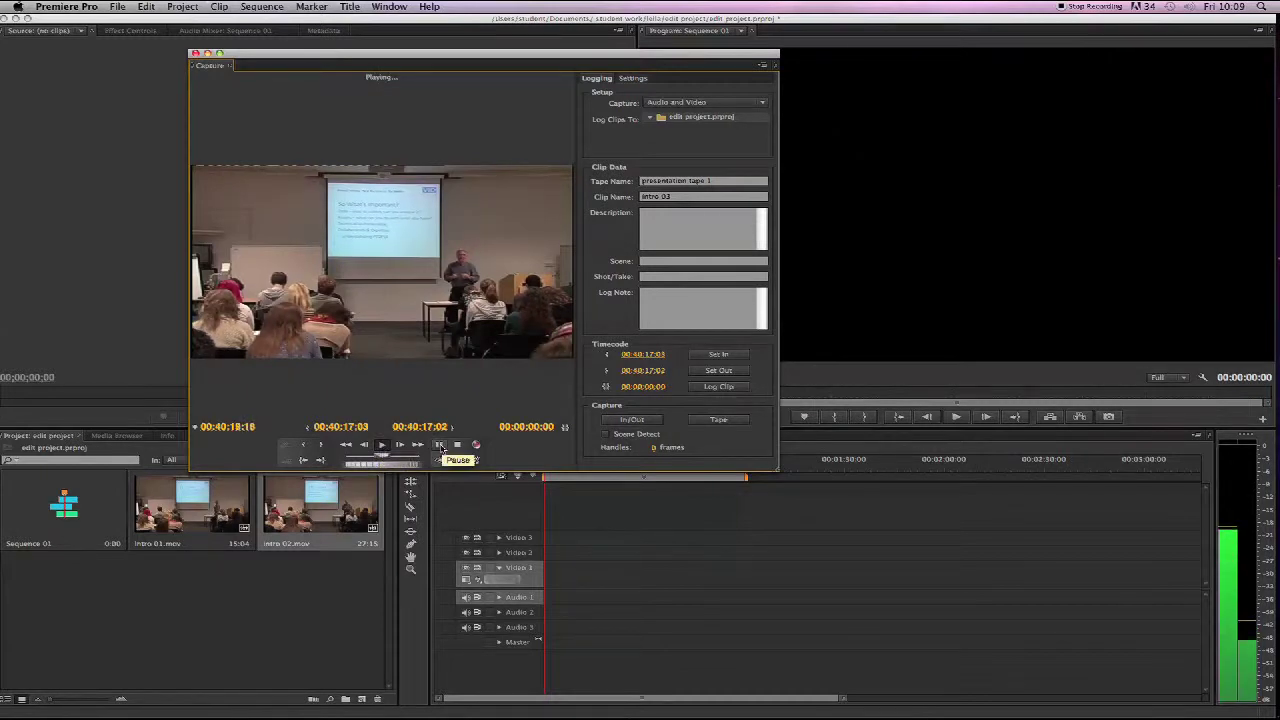
click(441, 446)
click(321, 445)
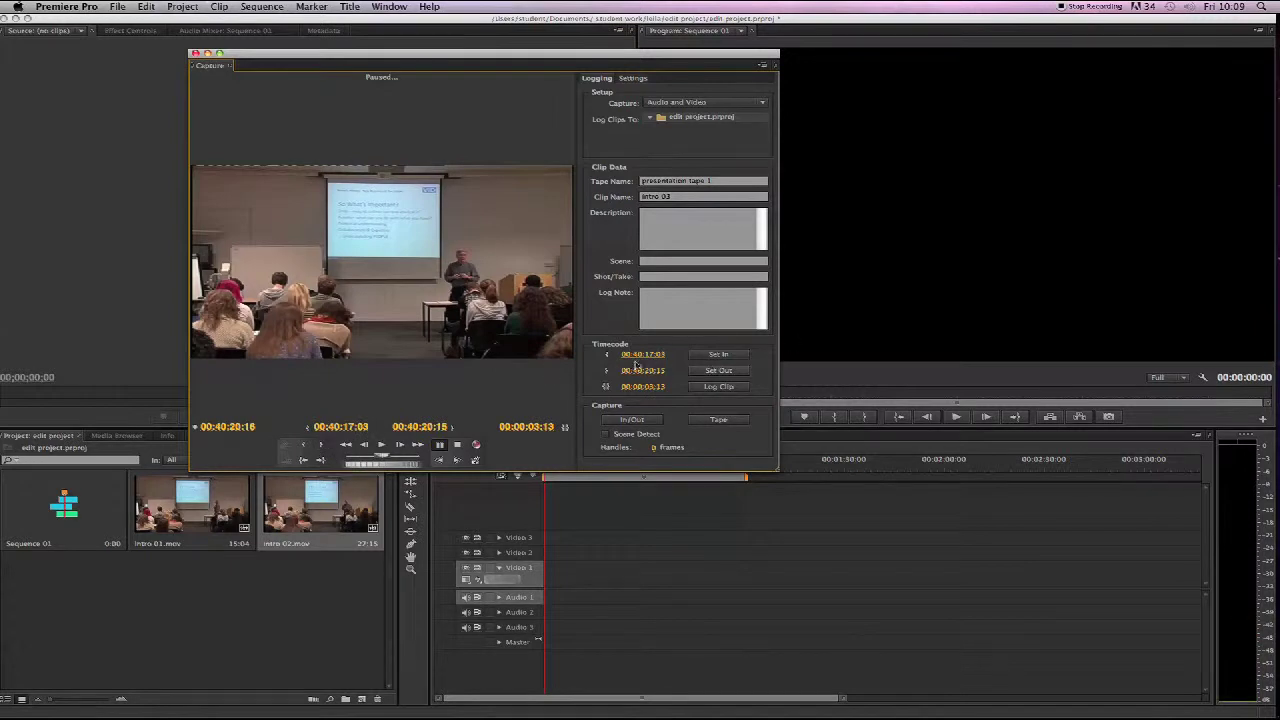
Log the marked range as an offline clip named talk clip 3
click(718, 388)
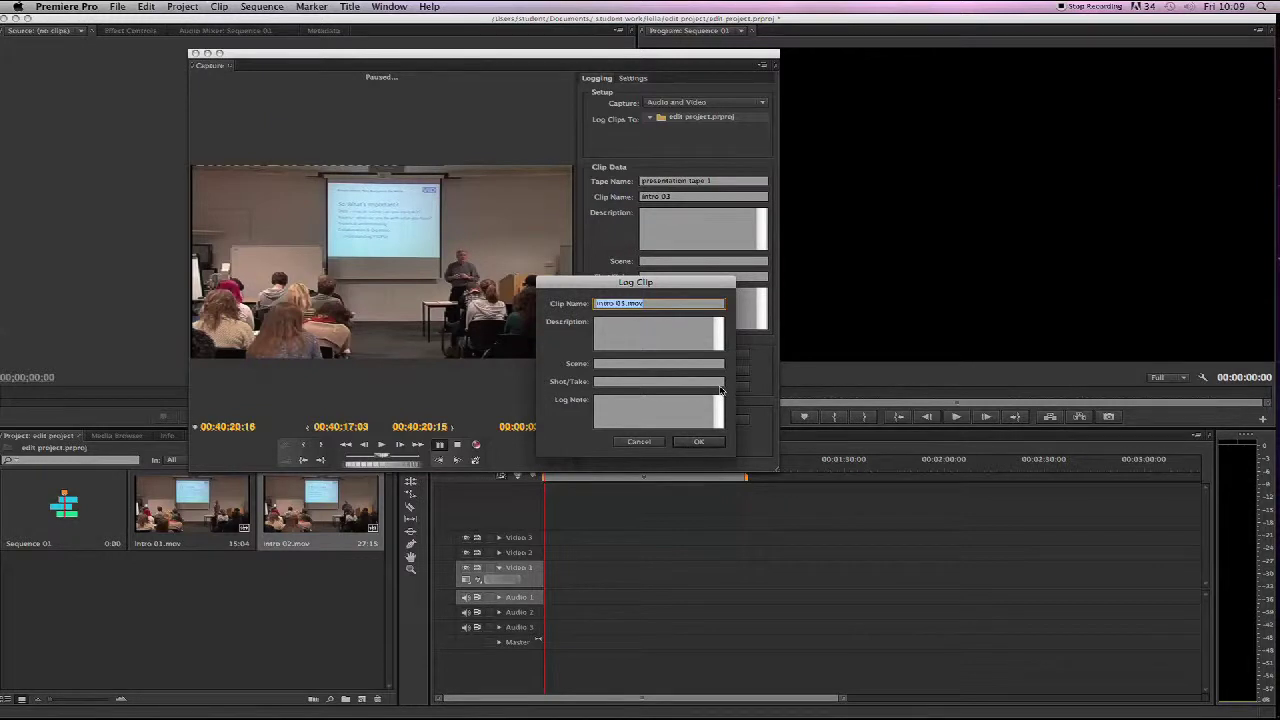
text(talk clip 3)
click(699, 442)
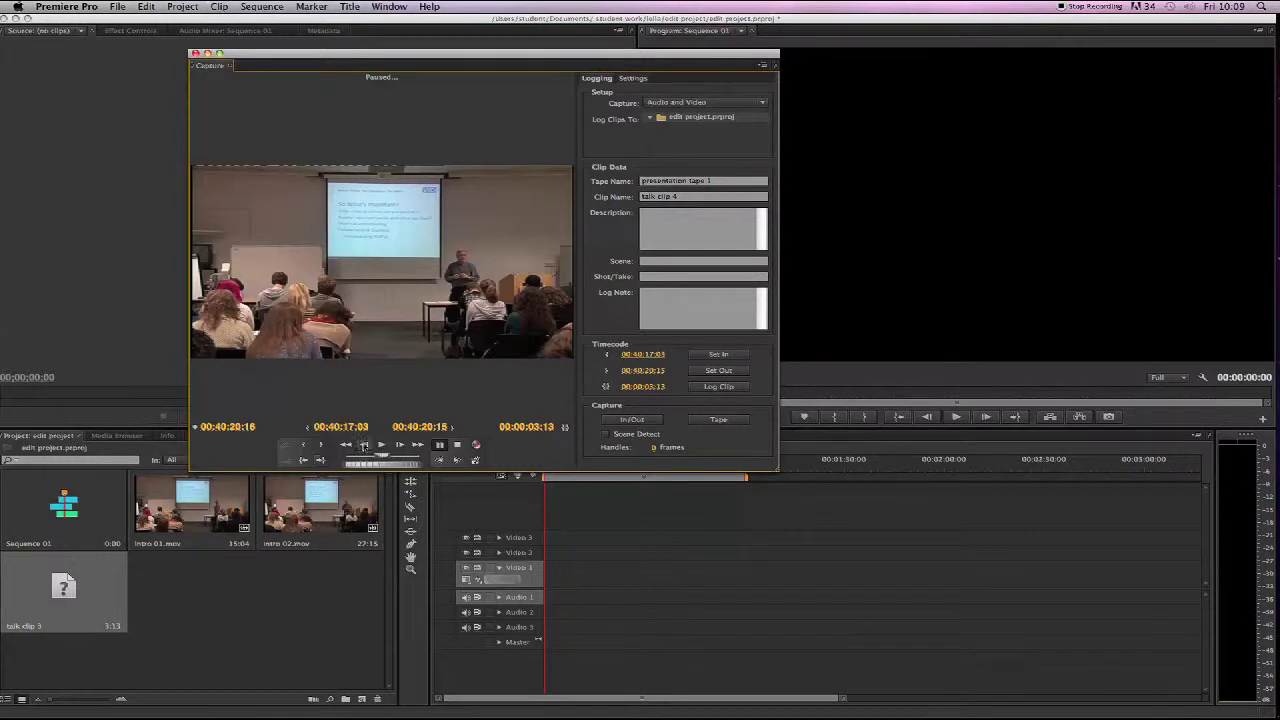
Play further along the tape and mark a range with in point 00:40:23:01 and out point 00:40:25:04
click(381, 445)
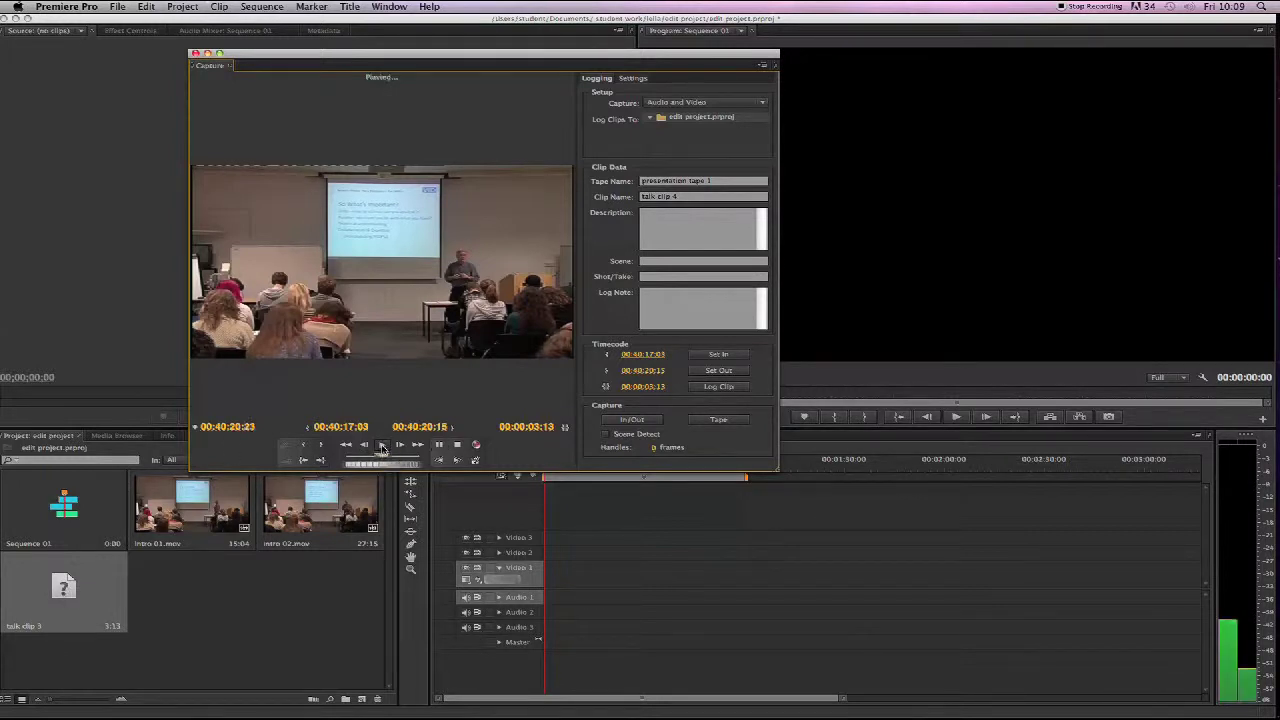
click(381, 446)
click(305, 446)
click(382, 446)
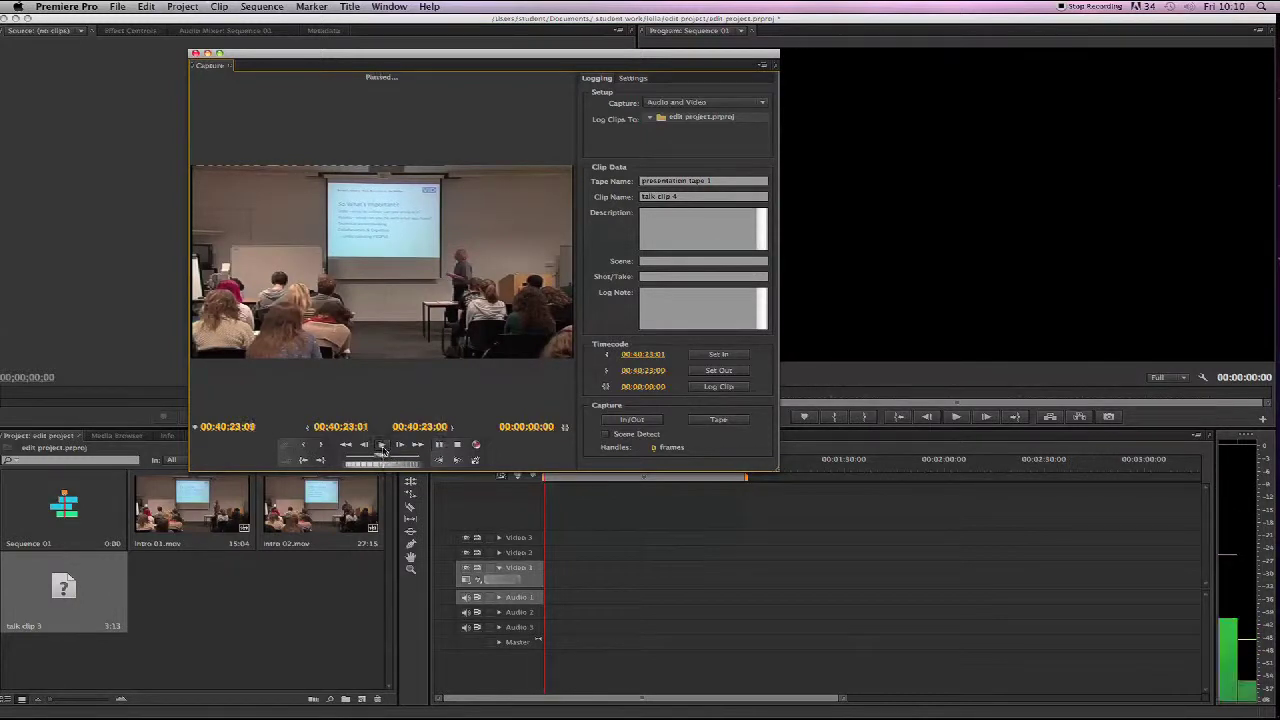
click(381, 446)
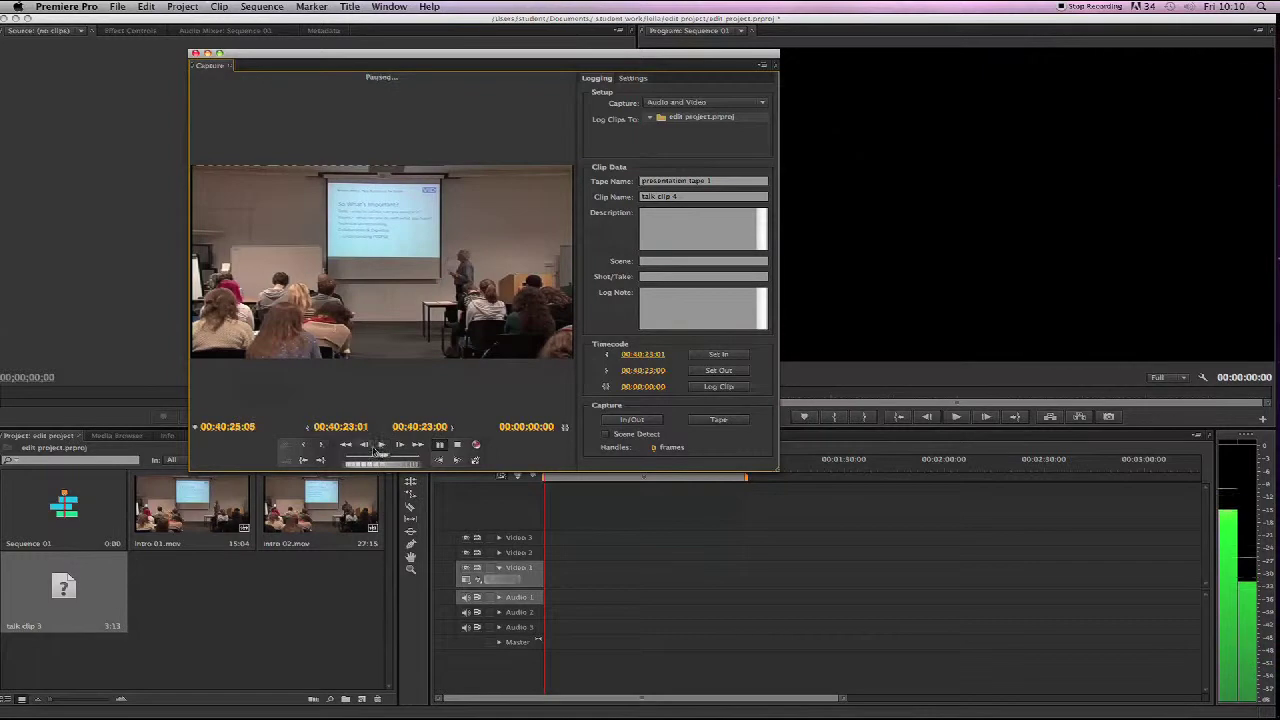
click(321, 446)
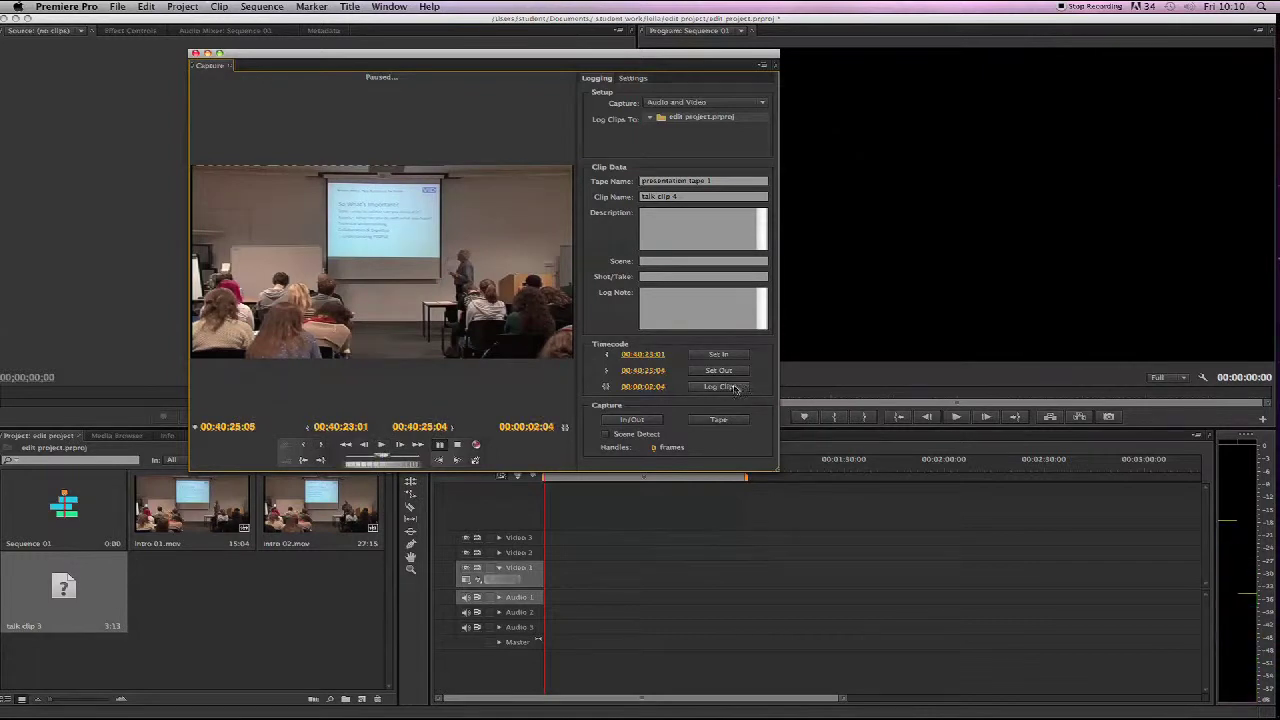
Log the marked range as an offline clip named talk whiteboard and close the Capture window
click(735, 387)
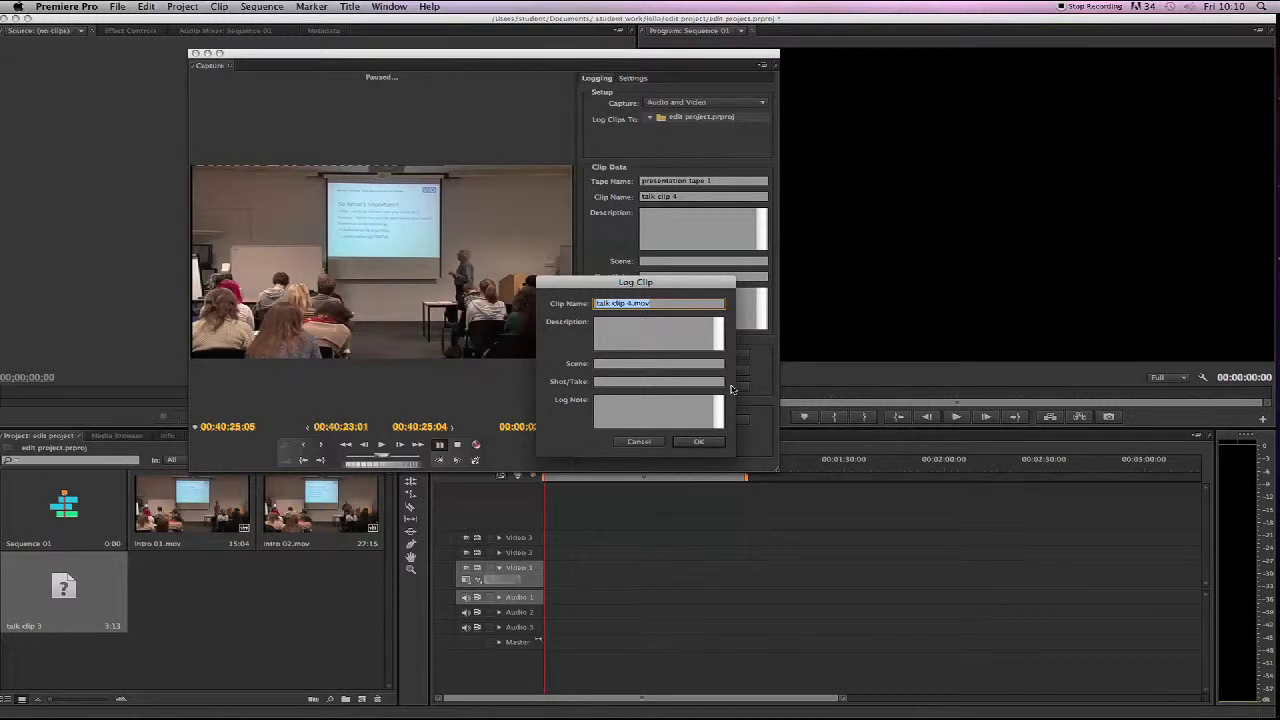
text(t)
text(alk whiteboard)
click(698, 443)
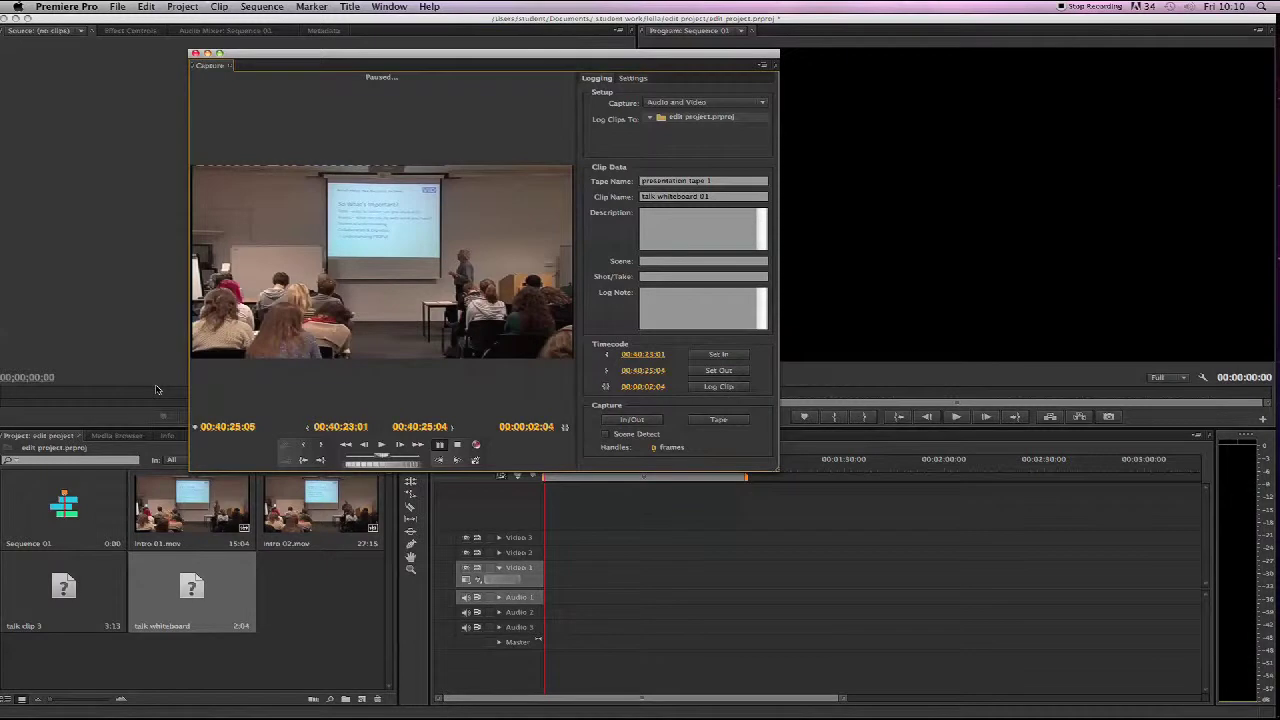
click(196, 58)
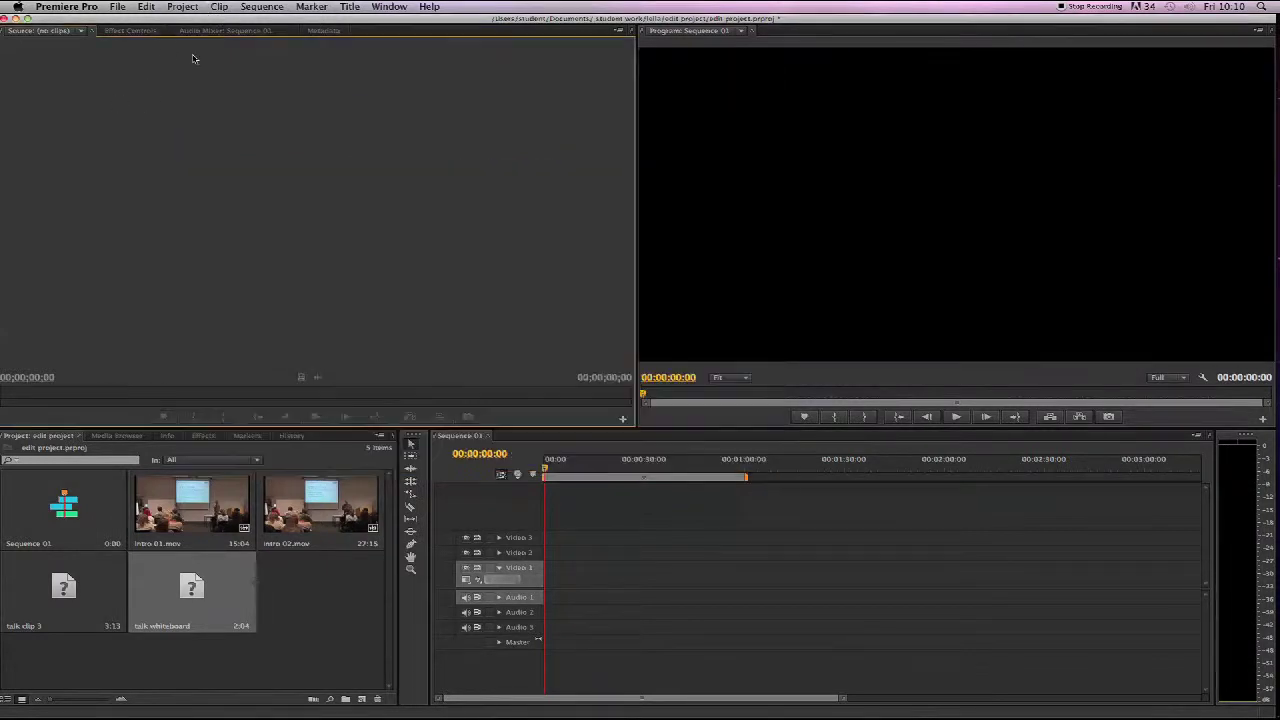
Select the offline clips talk clip 3 and talk whiteboard in the project and start Batch Capture for them
click(117, 7)
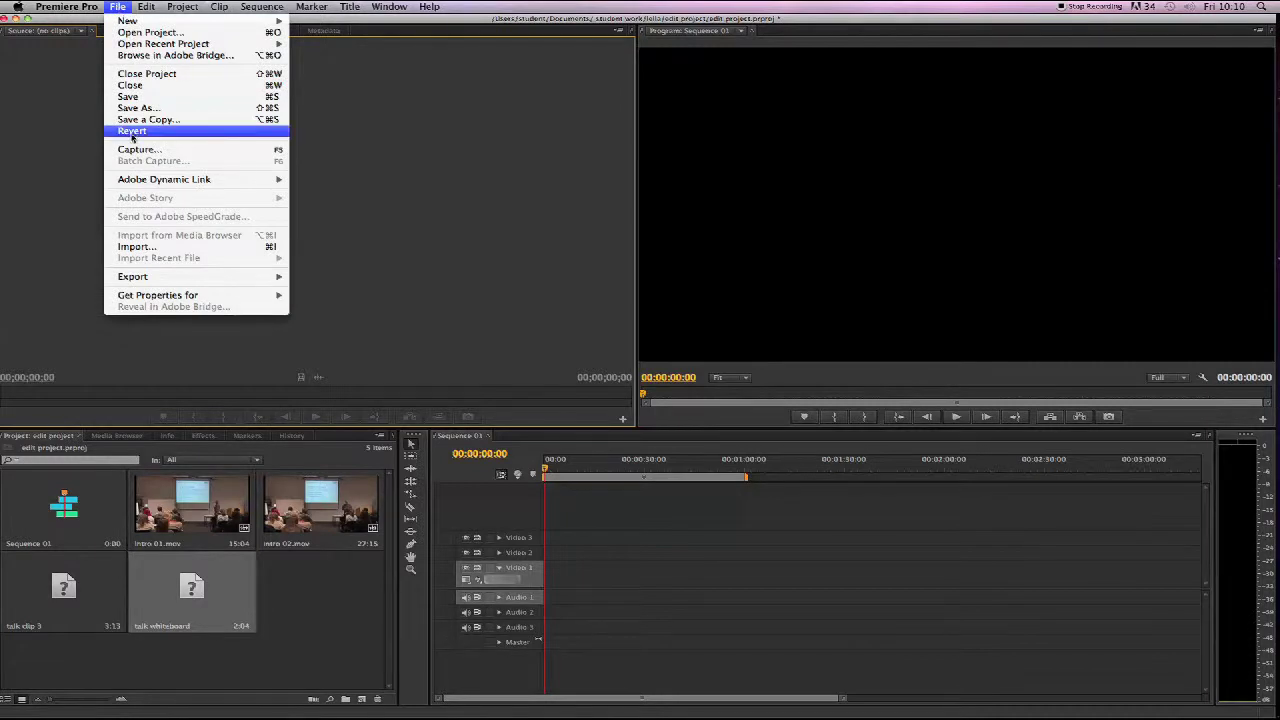
click(350, 633)
click(265, 615)
drag(265, 615, 31, 590)
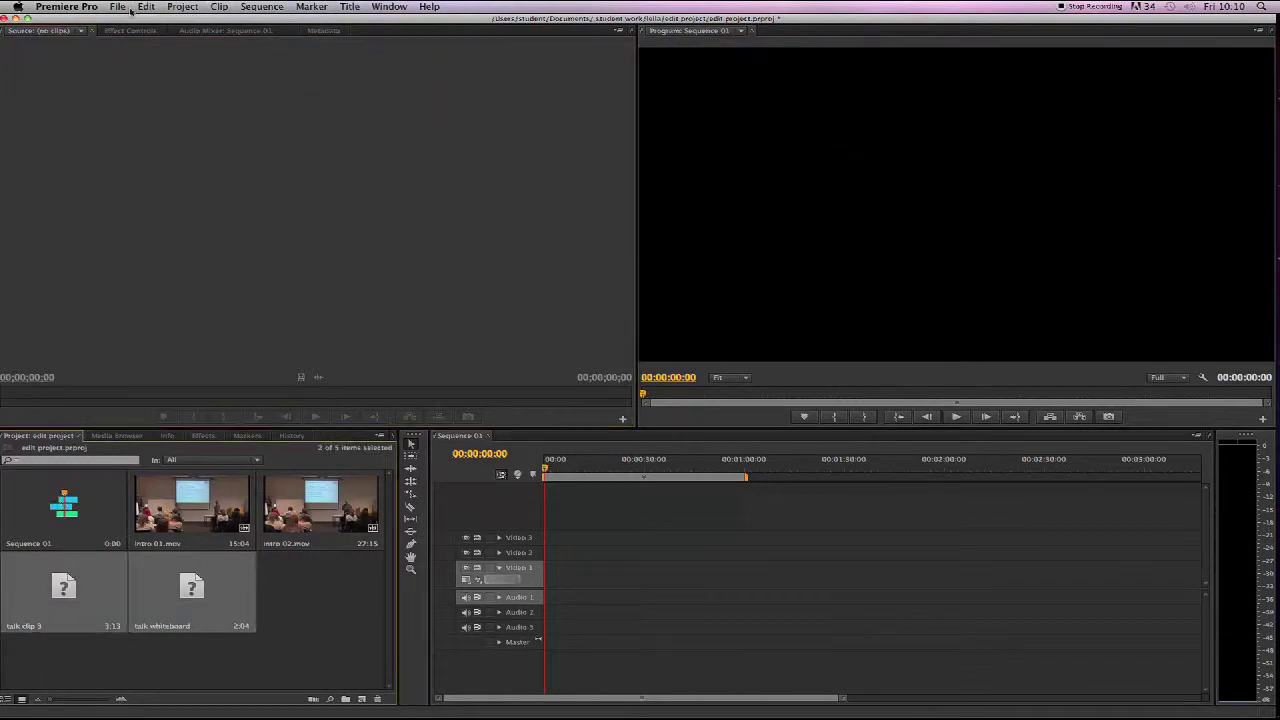
click(118, 7)
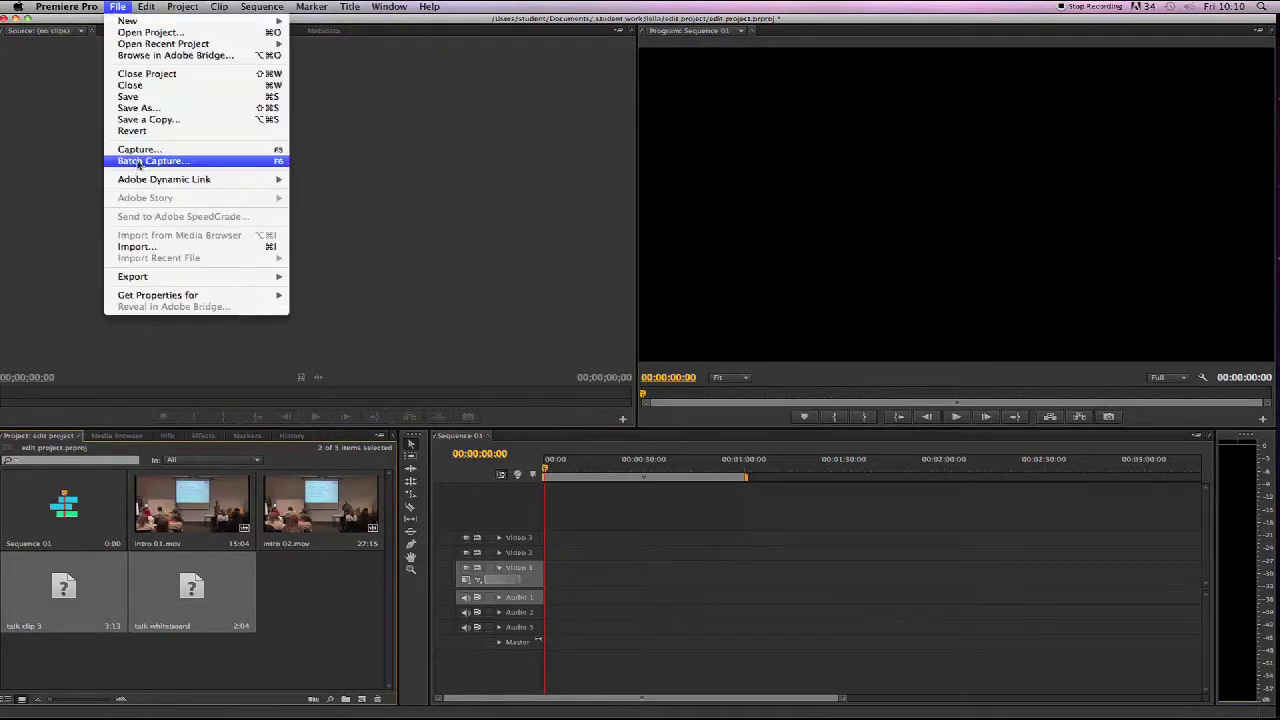
click(140, 163)
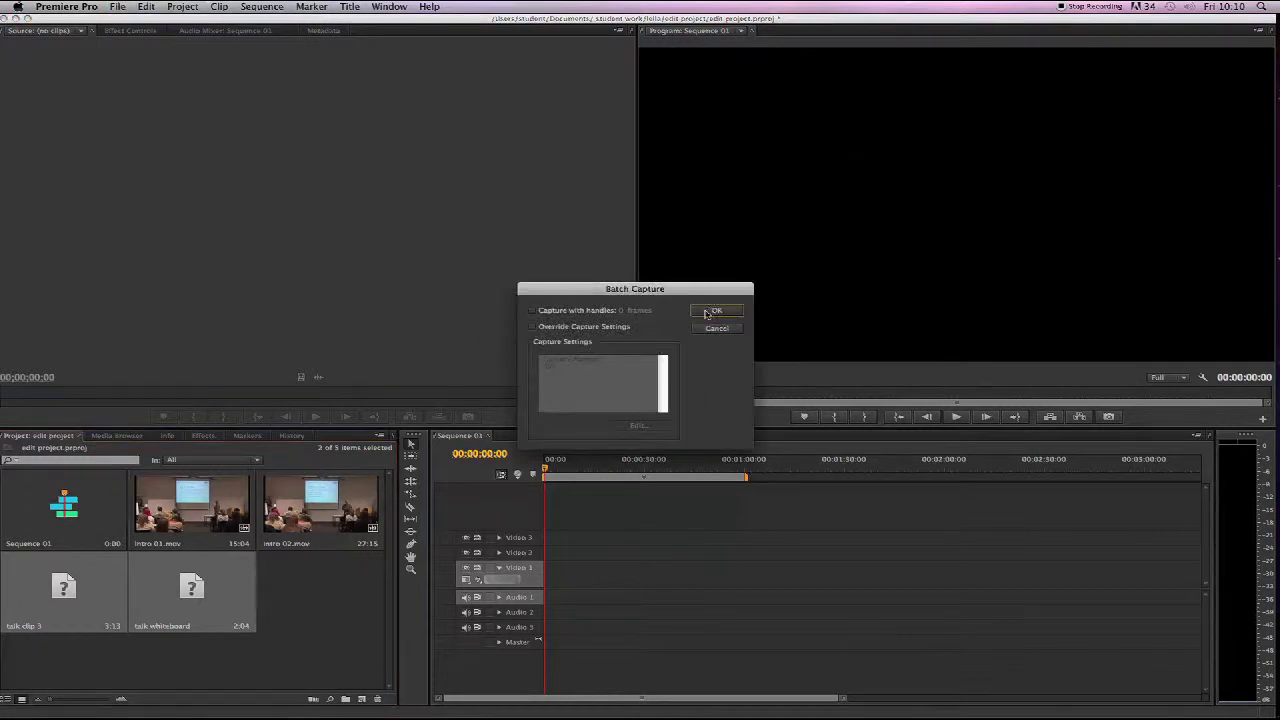
Batch capture the two logged clips with 4-frame handles from presentation tape 1, and close the Capture window when finished
click(532, 311)
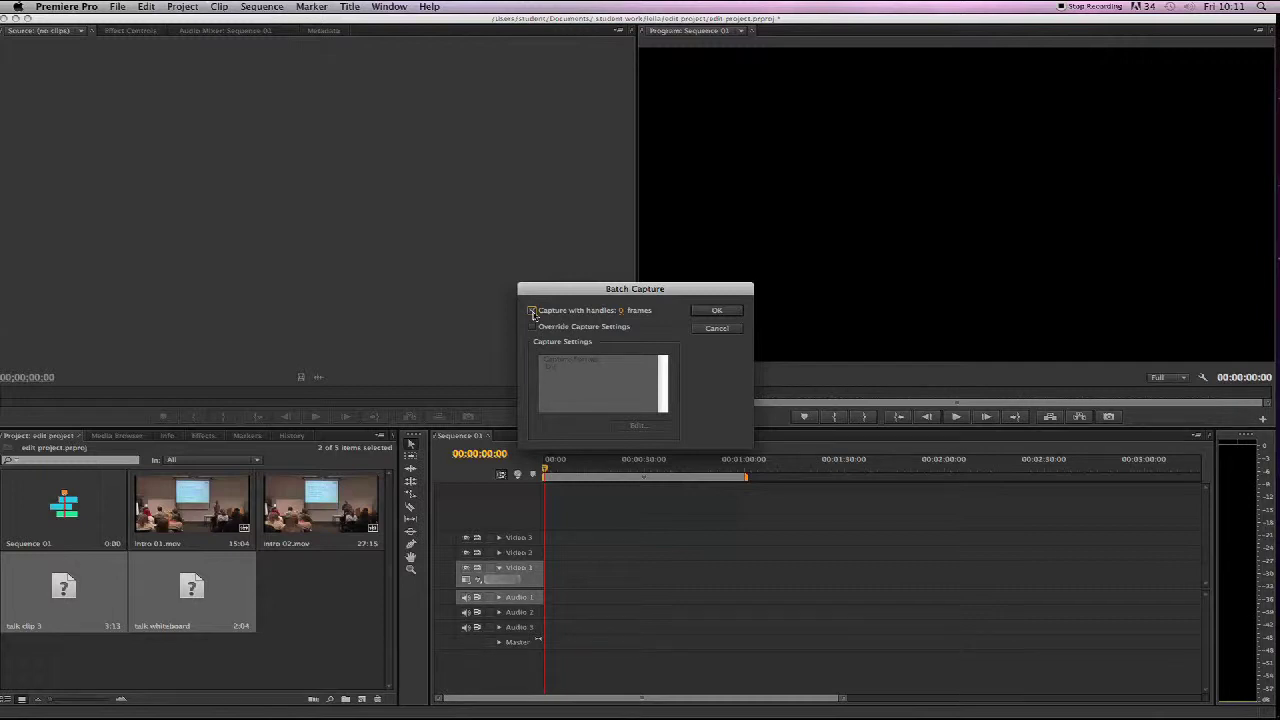
click(622, 311)
text(4)
click(702, 313)
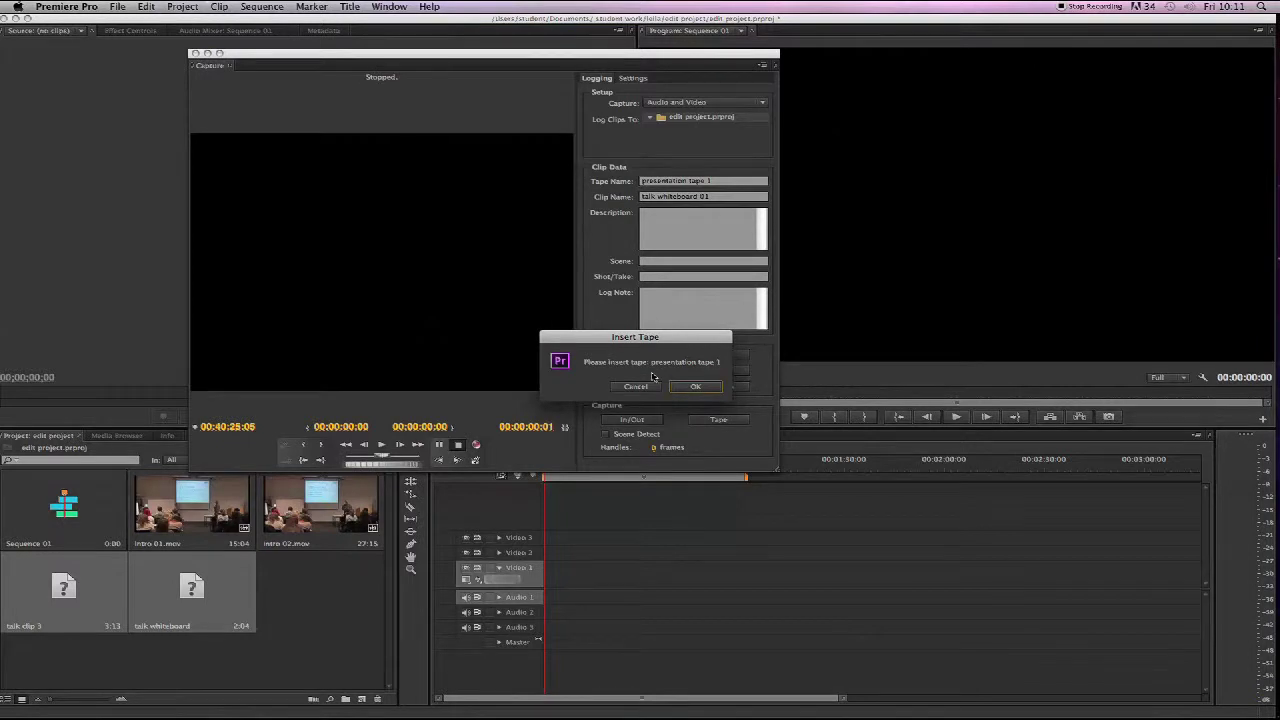
click(700, 388)
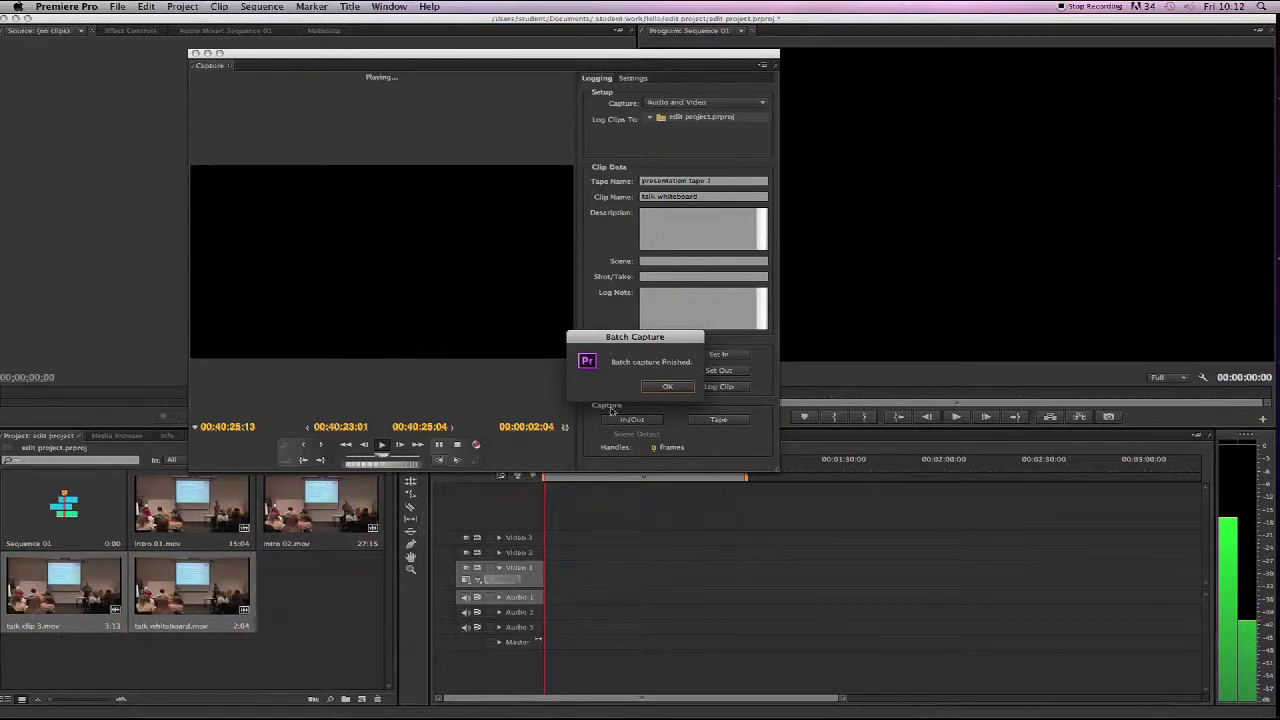
click(665, 388)
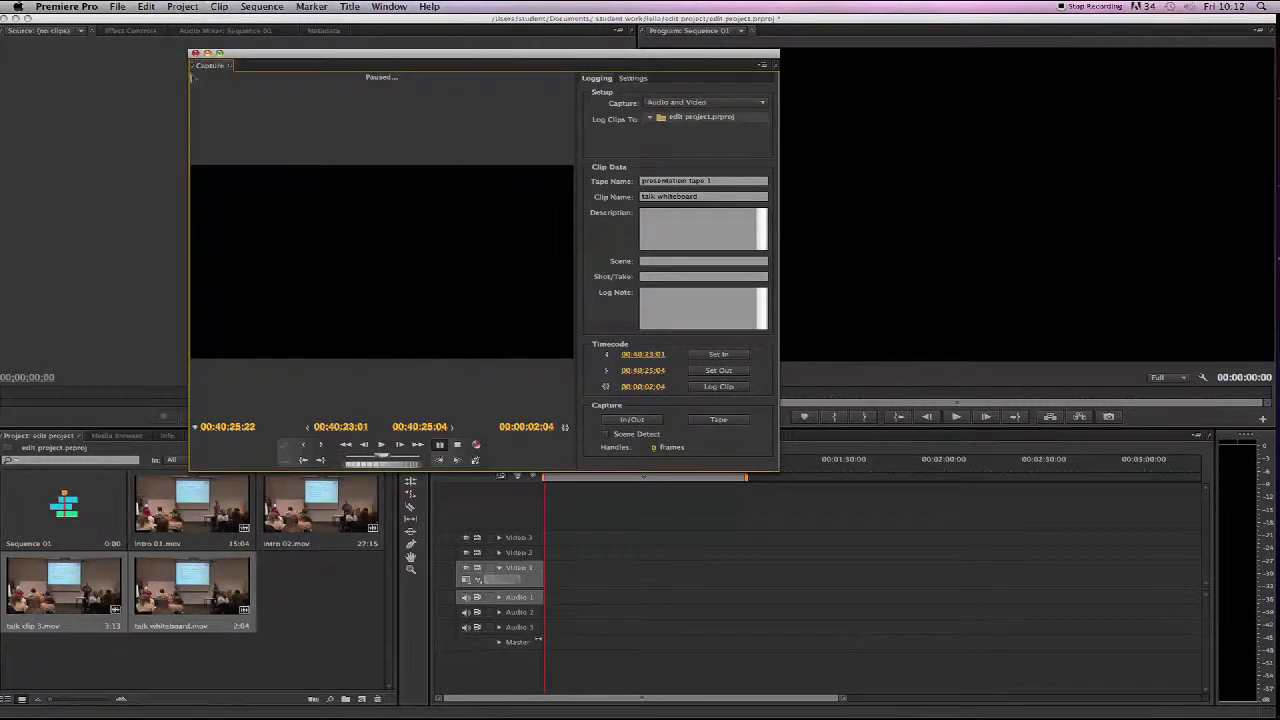
click(195, 53)
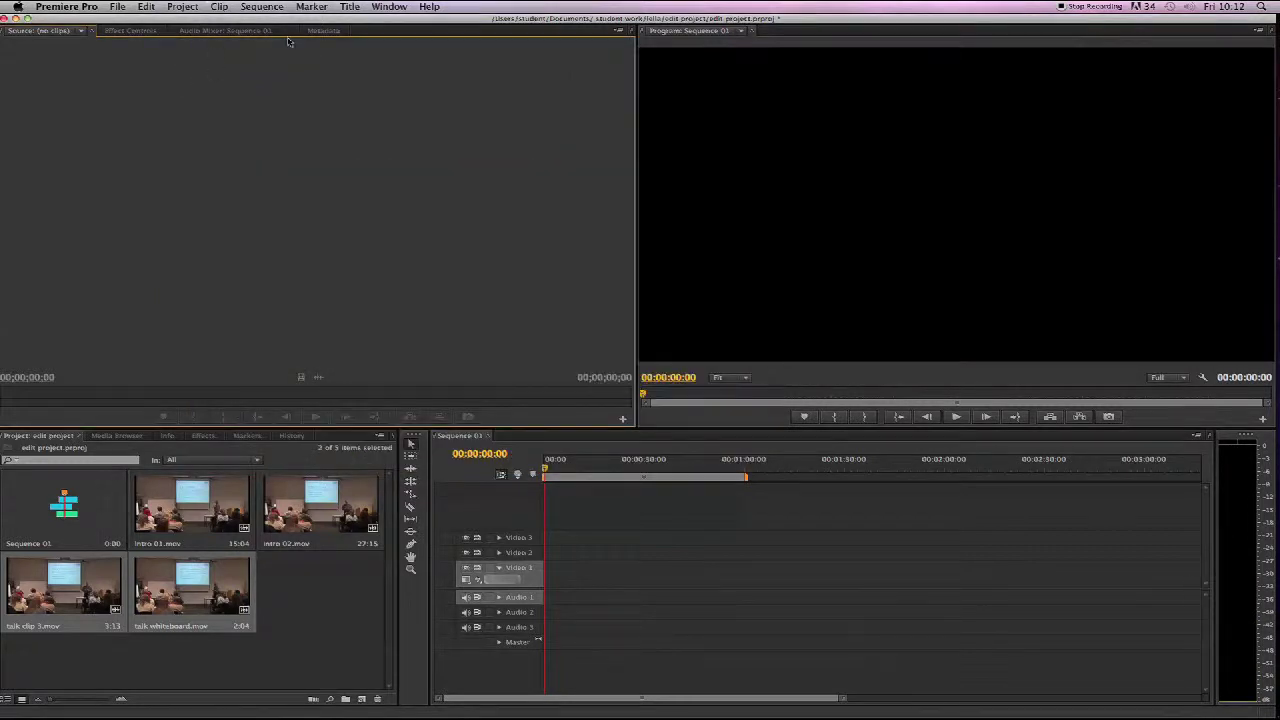